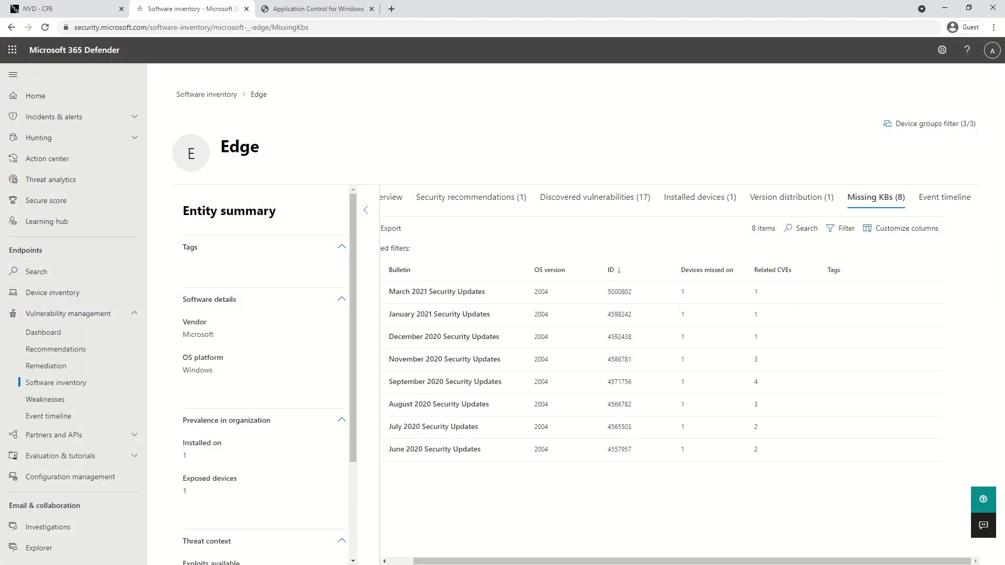
# Return to the 12-application Software inventory and show the device groups filter with all 3 groups
pyautogui.click(126, 29)
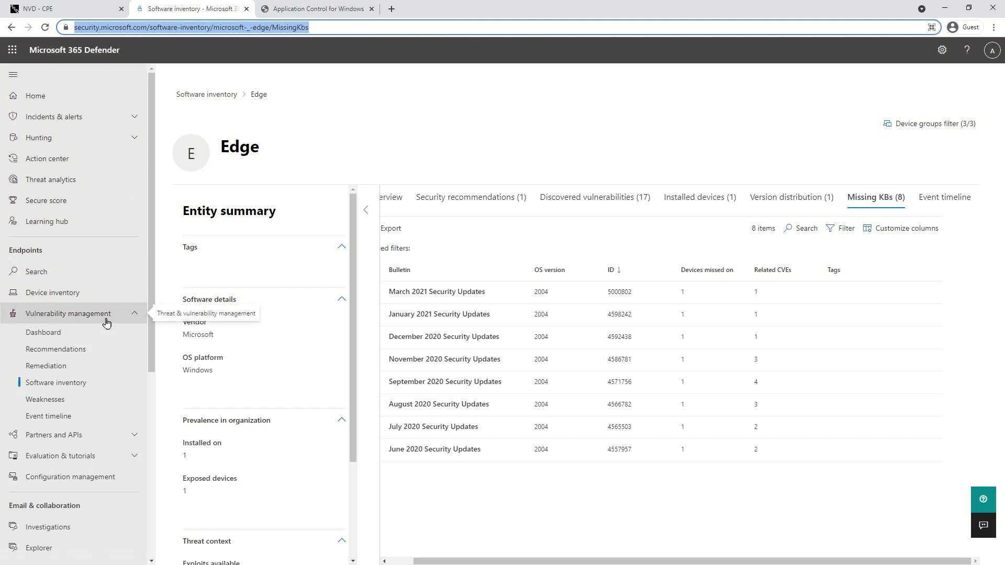
pyautogui.click(56, 383)
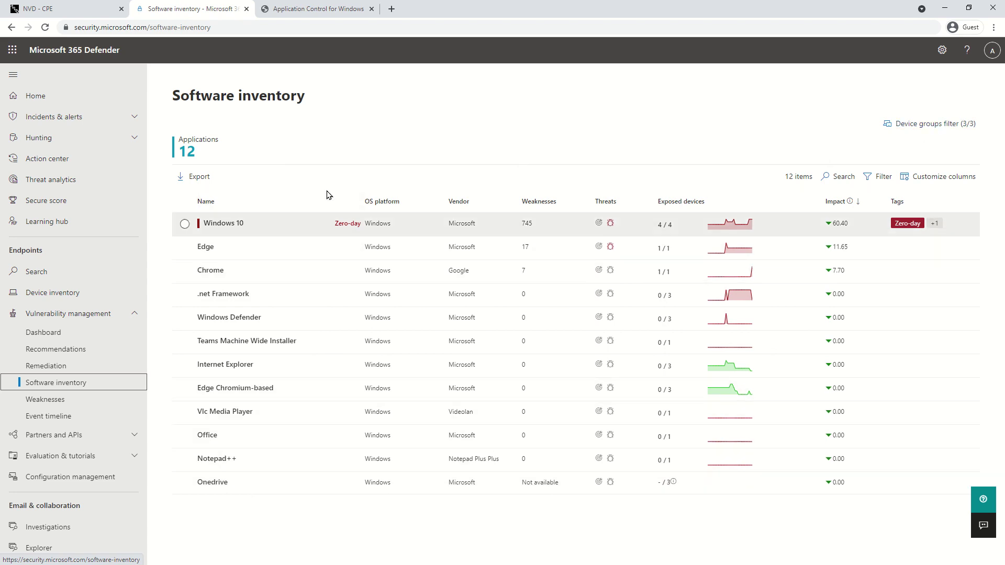
pyautogui.click(910, 124)
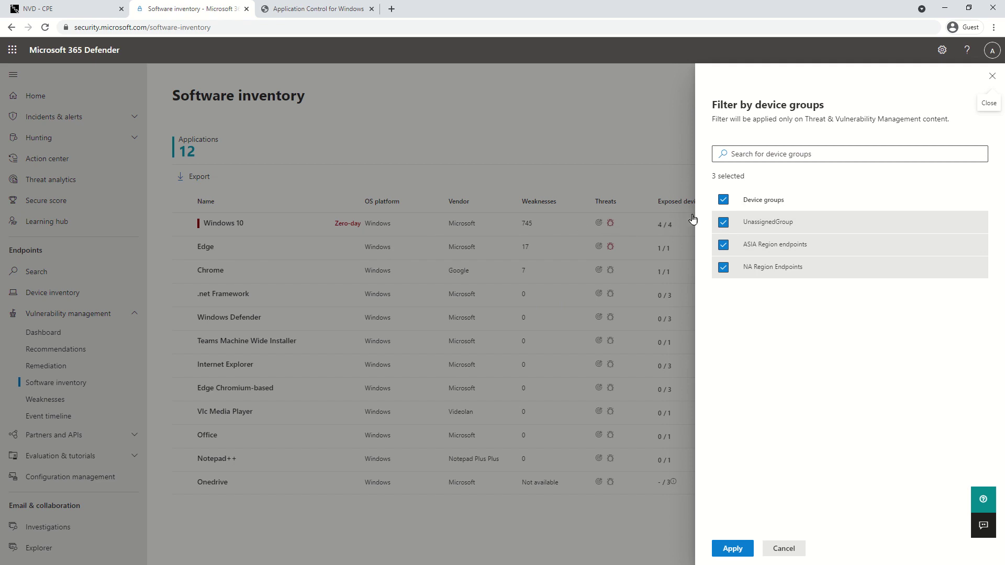
# Cancel the device groups filter unchanged and bring up the Windows 10 zero-day threat details
pyautogui.click(781, 548)
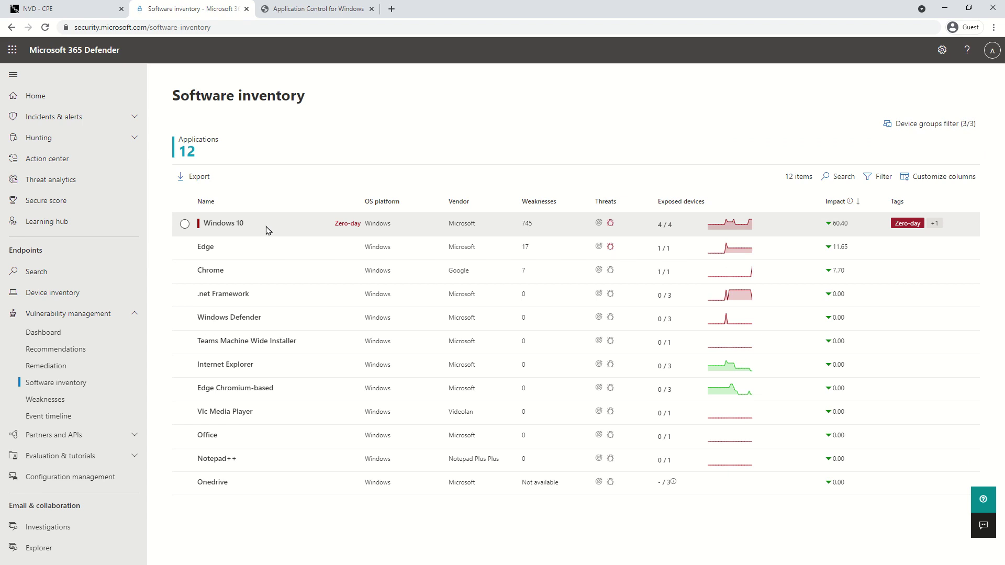
pyautogui.moveTo(597, 228)
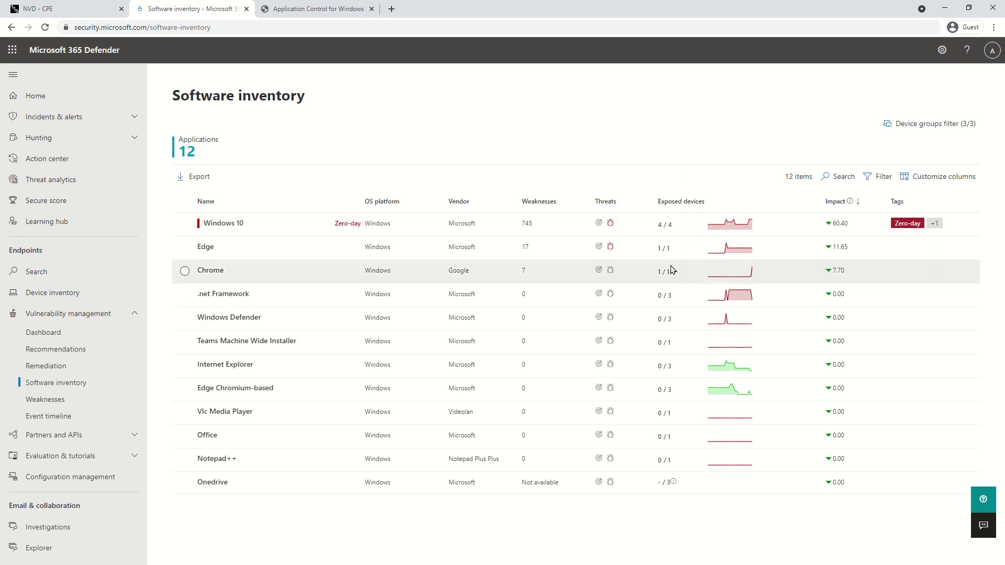
pyautogui.moveTo(658, 225); pyautogui.dragTo(675, 228)
pyautogui.click(690, 230)
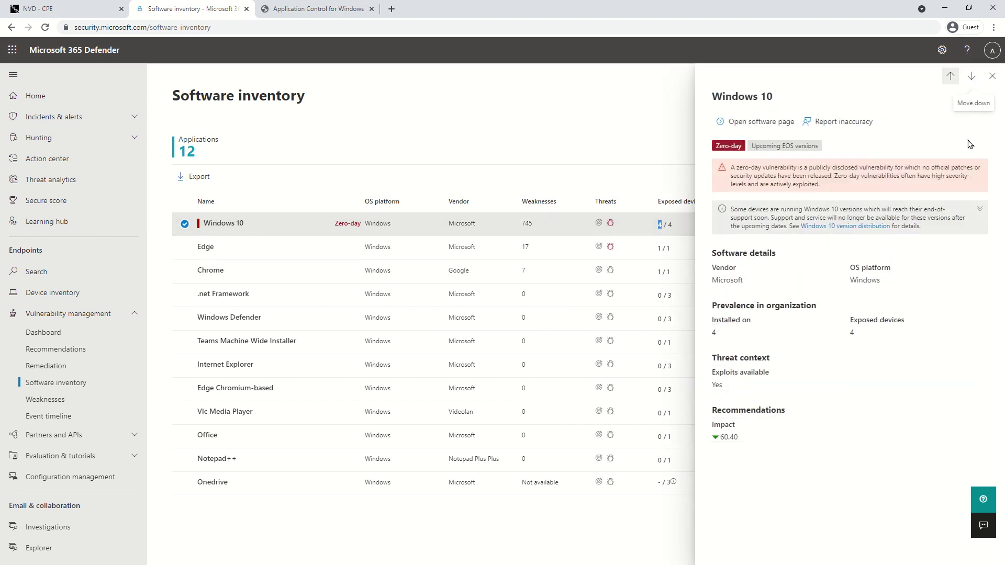
pyautogui.click(992, 76)
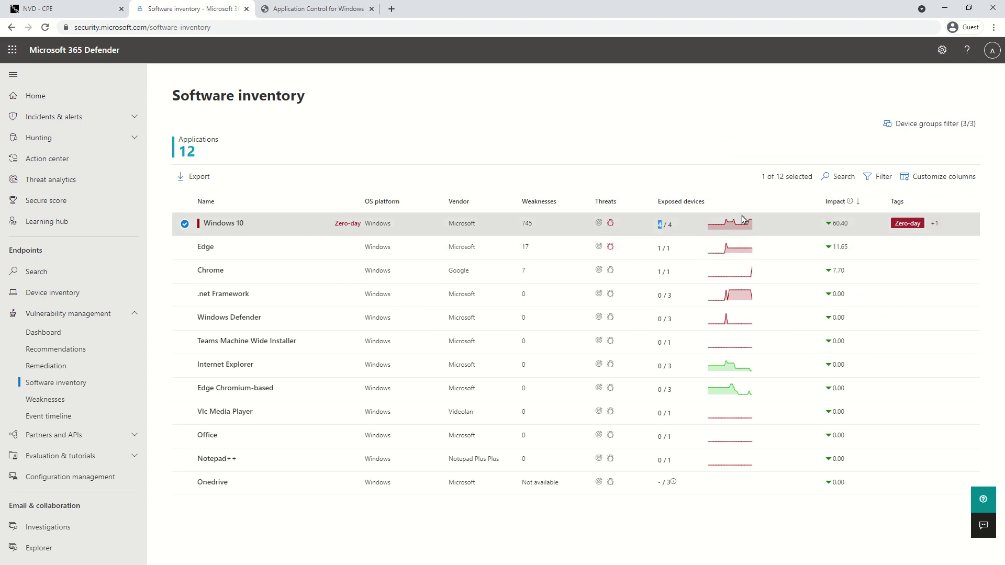
pyautogui.click(905, 226)
# Filter the software inventory to include Weaknesses: Not available
pyautogui.click(879, 178)
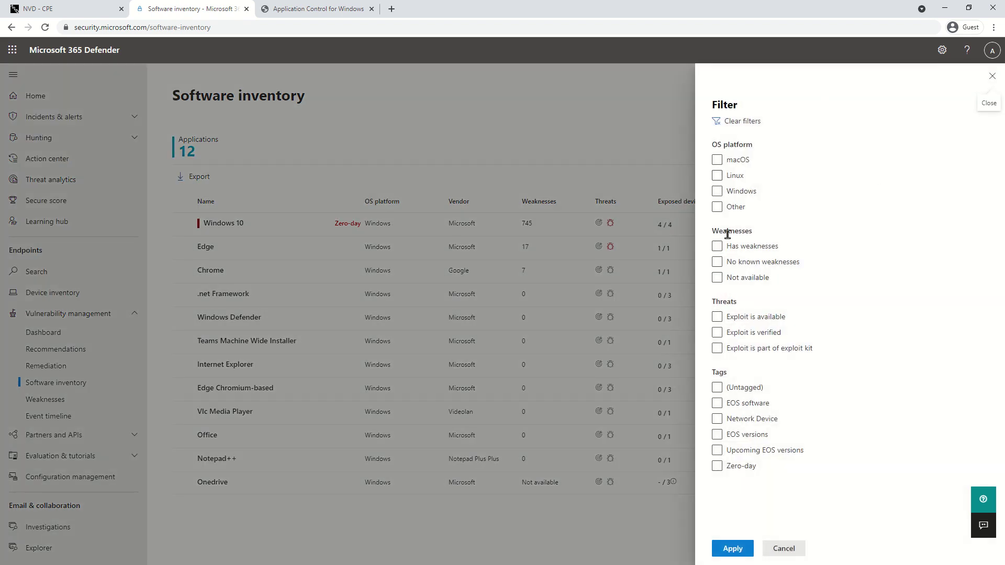
pyautogui.moveTo(728, 235); pyautogui.dragTo(775, 235)
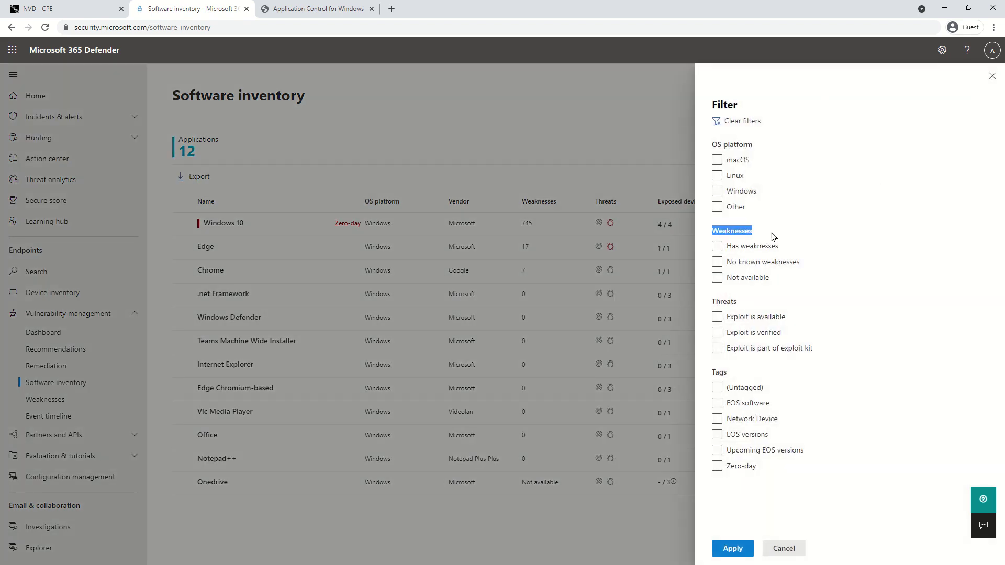
pyautogui.click(717, 286)
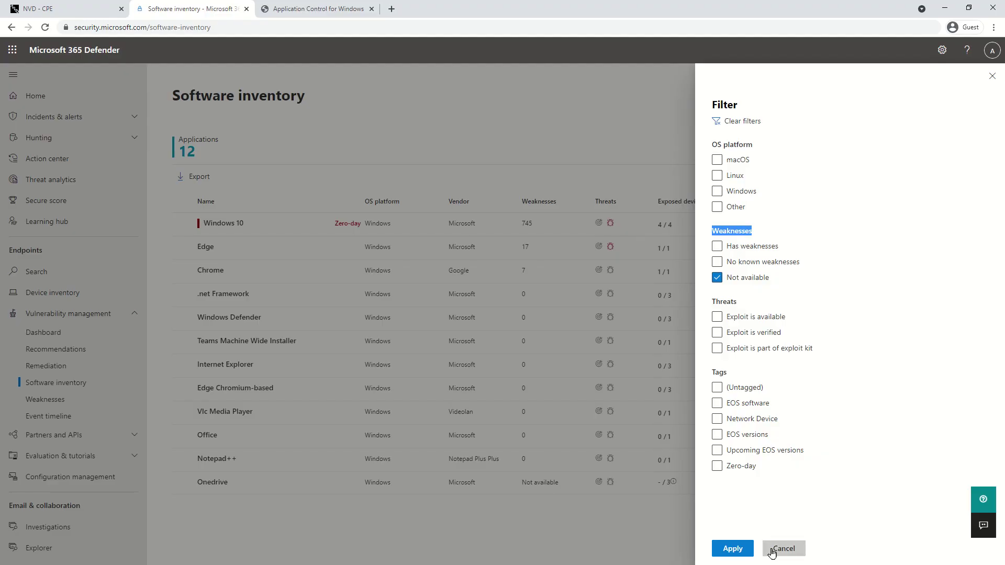
# Open device mde-tvm-2's Software inventory showing its 10 applications and CPE codes
pyautogui.click(780, 550)
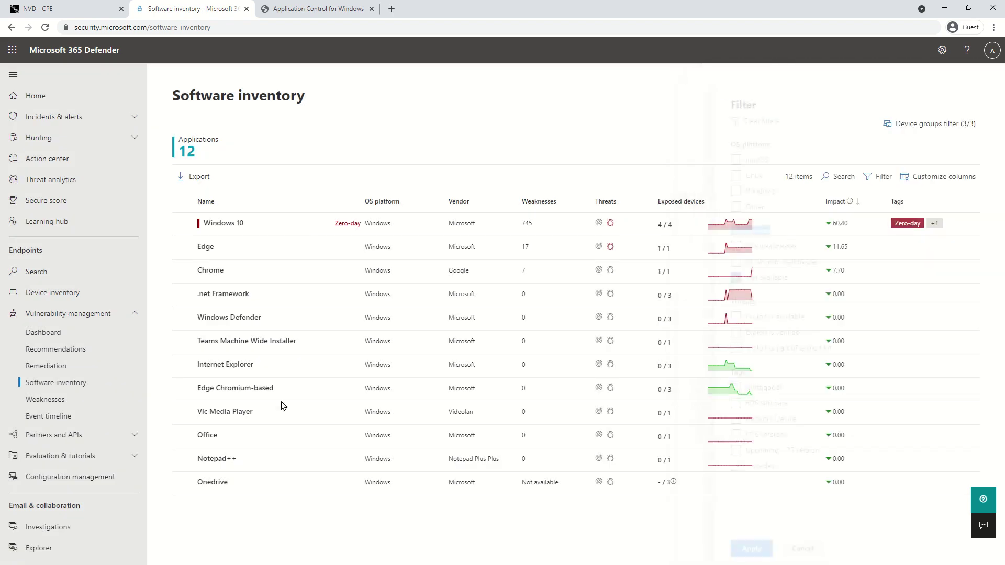
pyautogui.click(79, 294)
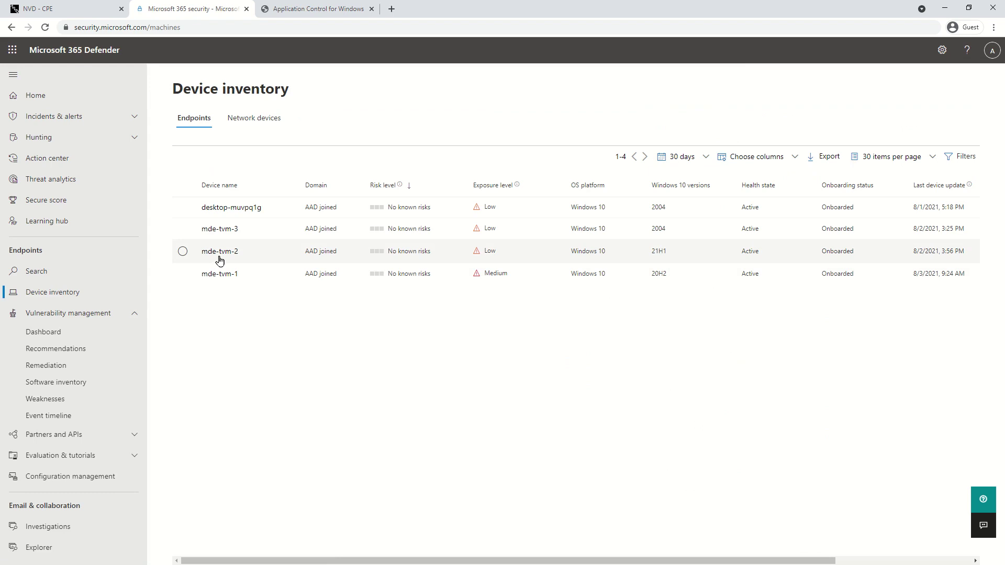
pyautogui.click(219, 260)
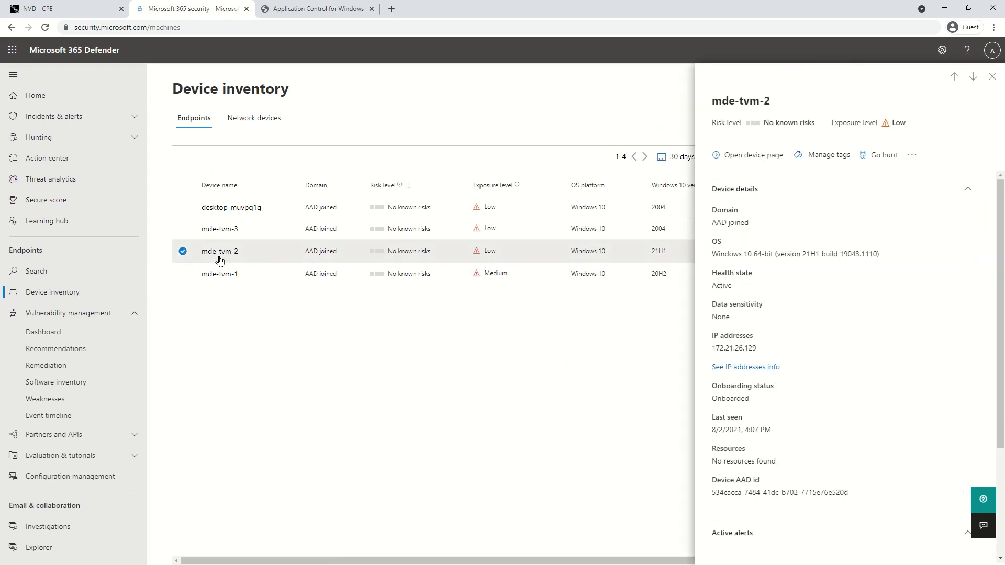
pyautogui.click(235, 255)
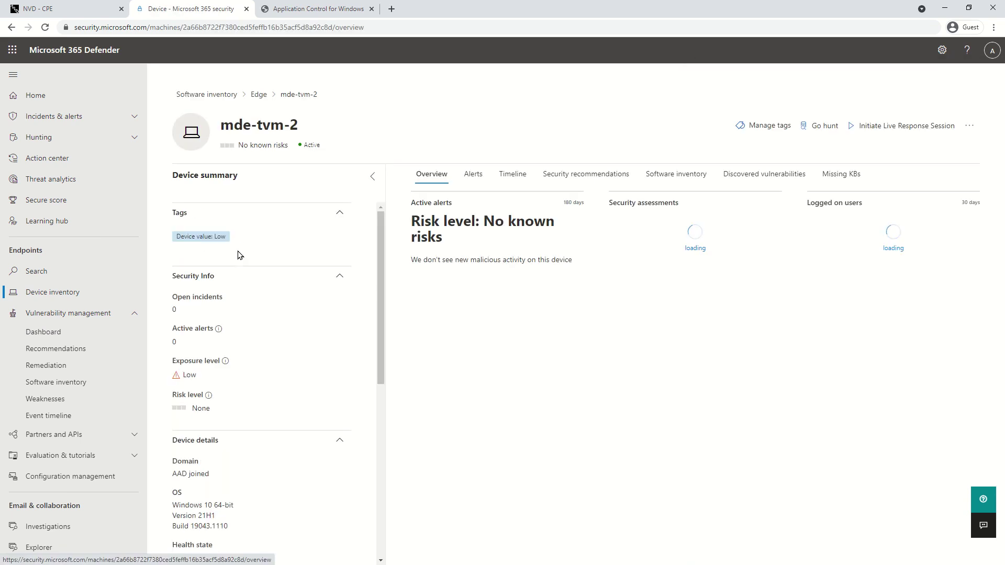
pyautogui.click(653, 180)
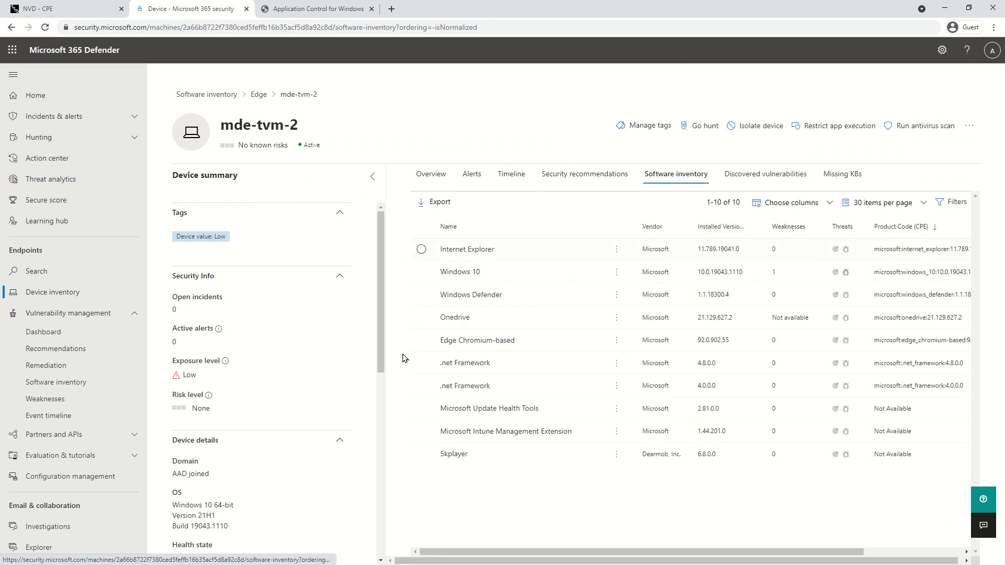
pyautogui.click(435, 459)
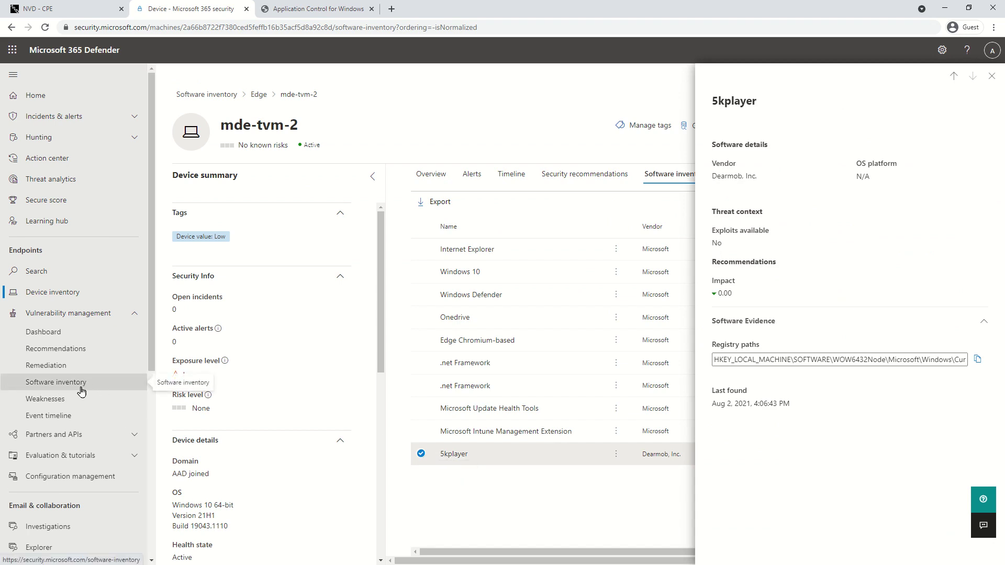
pyautogui.click(993, 78)
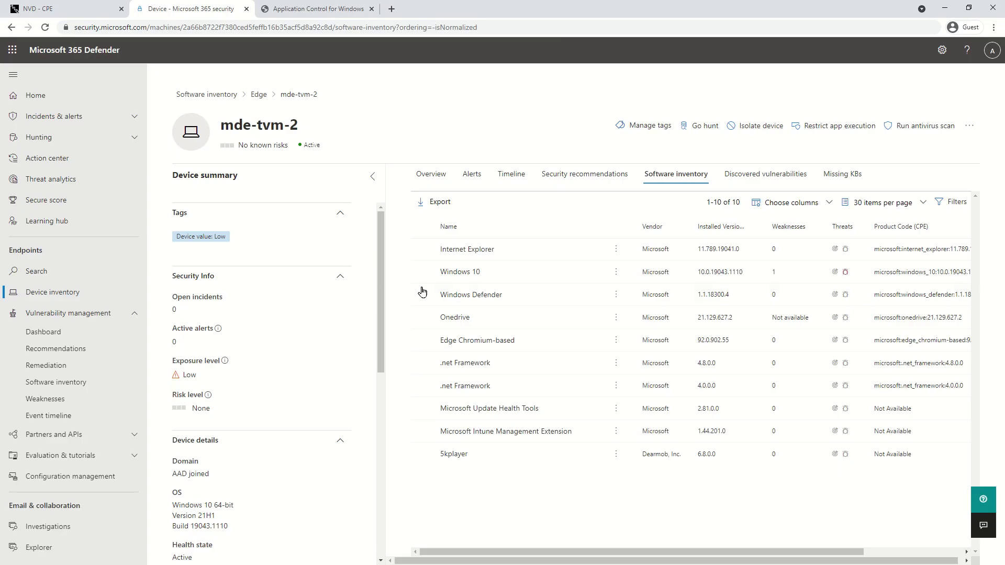
# Check 5kplayer's registry path, then view Edge Chromium-based msedge.exe file and registry evidence
pyautogui.click(439, 464)
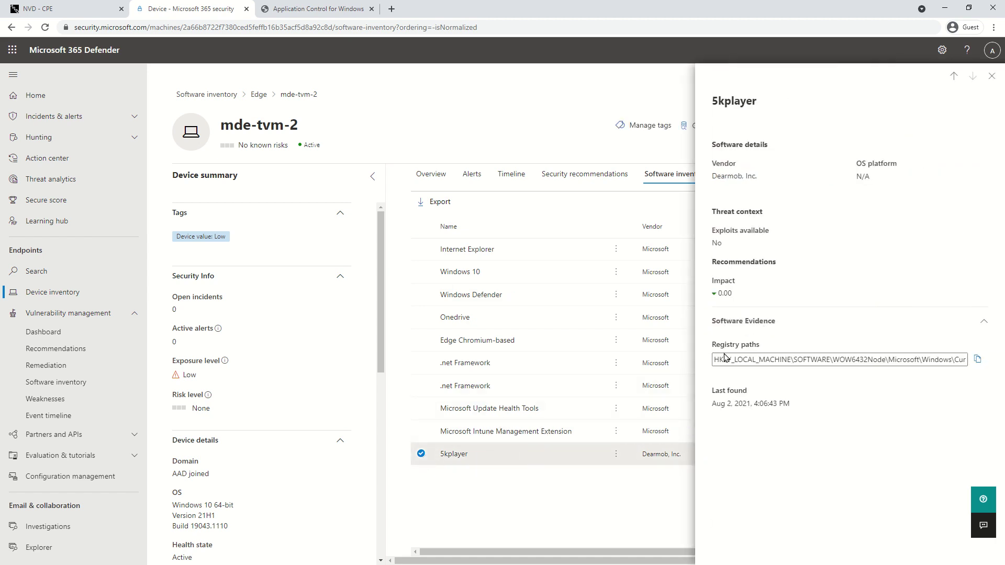
pyautogui.moveTo(719, 359); pyautogui.dragTo(868, 355)
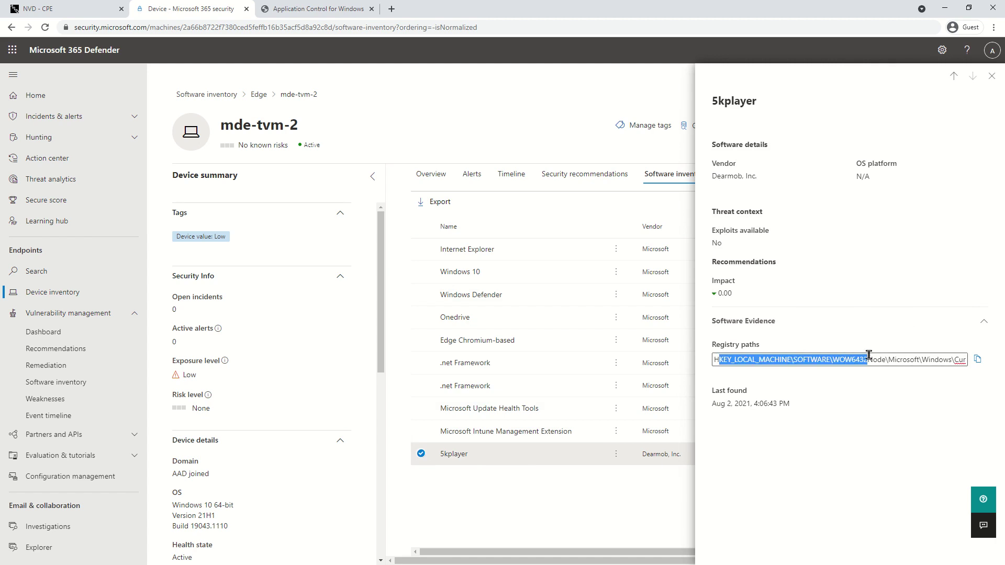
pyautogui.click(496, 344)
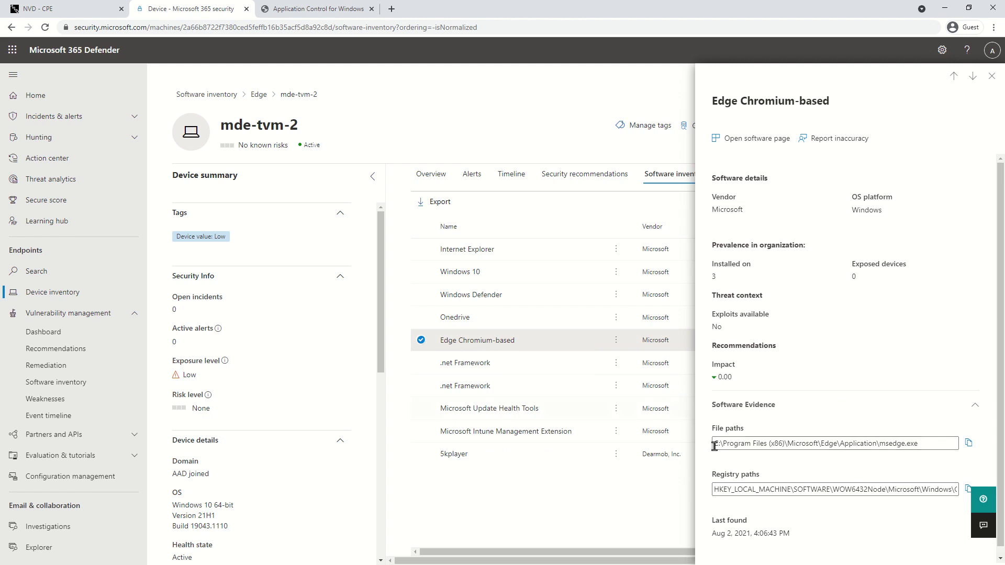
pyautogui.scroll(-1, 765, 424)
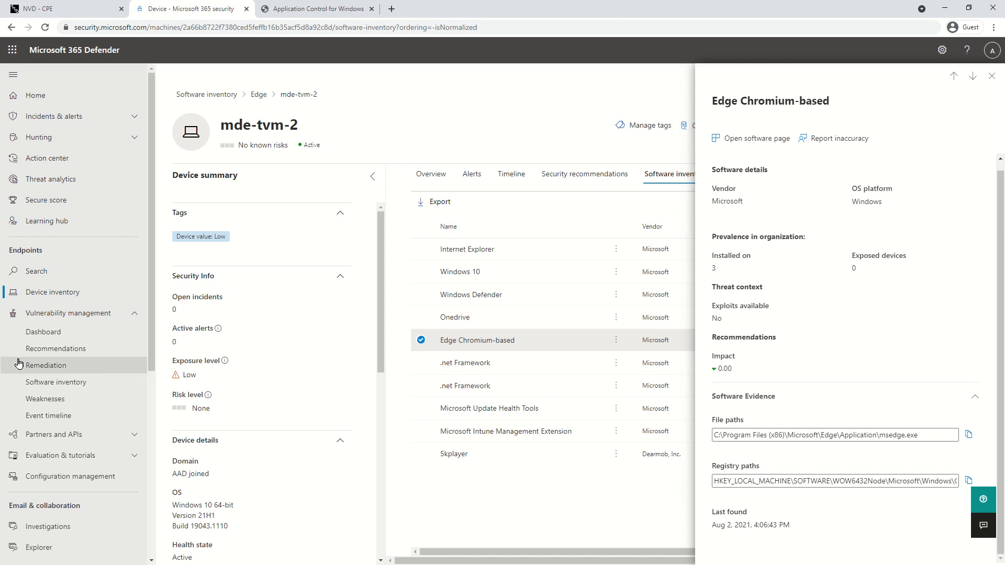
# Start a Report inaccuracy form for Notepad++ and list the possible inaccuracy reasons
pyautogui.click(45, 382)
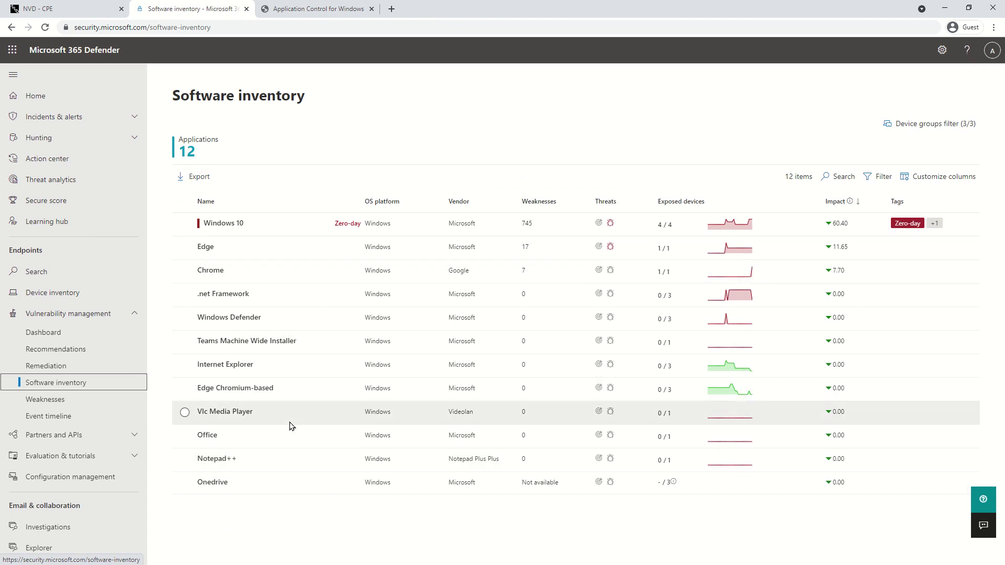
pyautogui.click(264, 459)
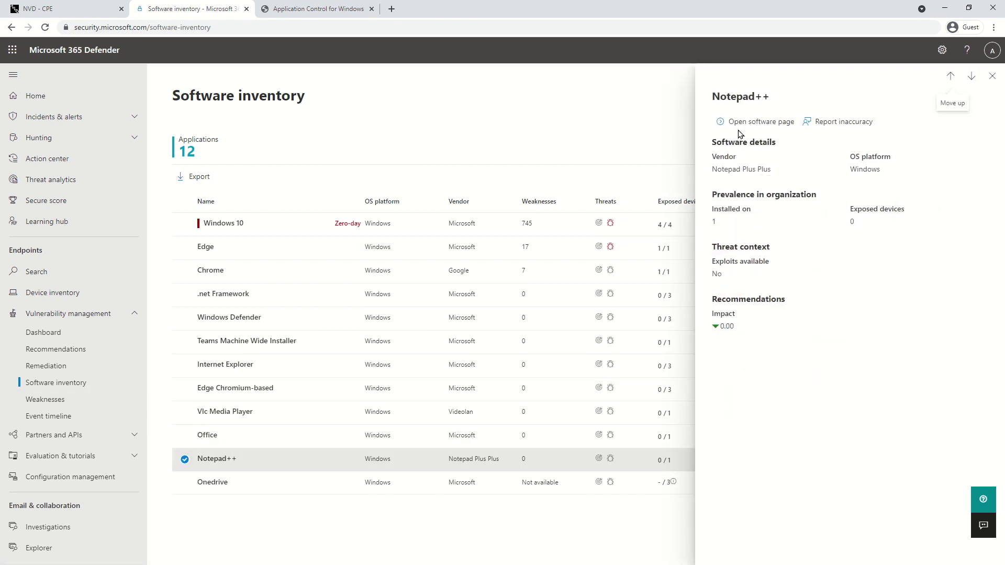
pyautogui.click(837, 126)
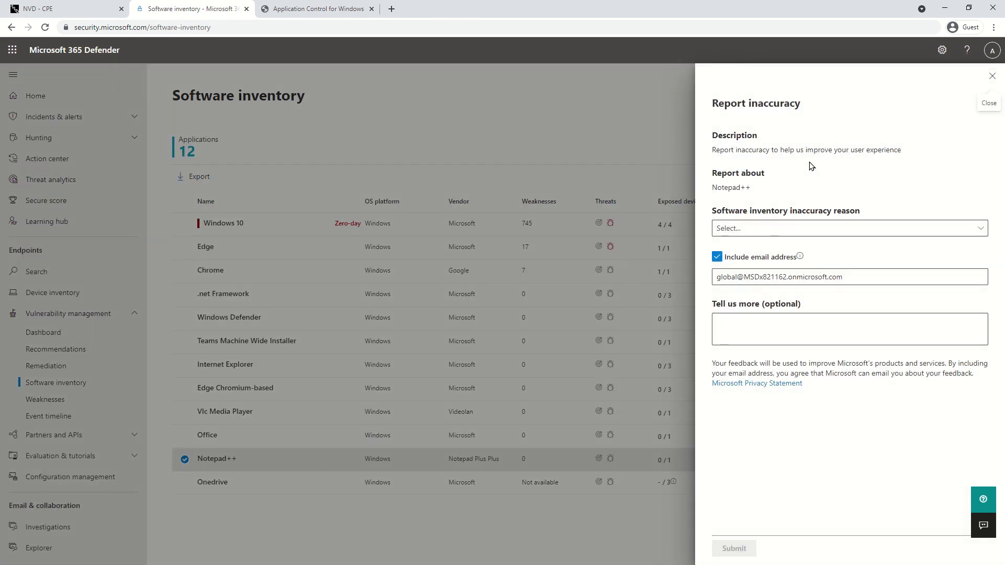
pyautogui.click(779, 228)
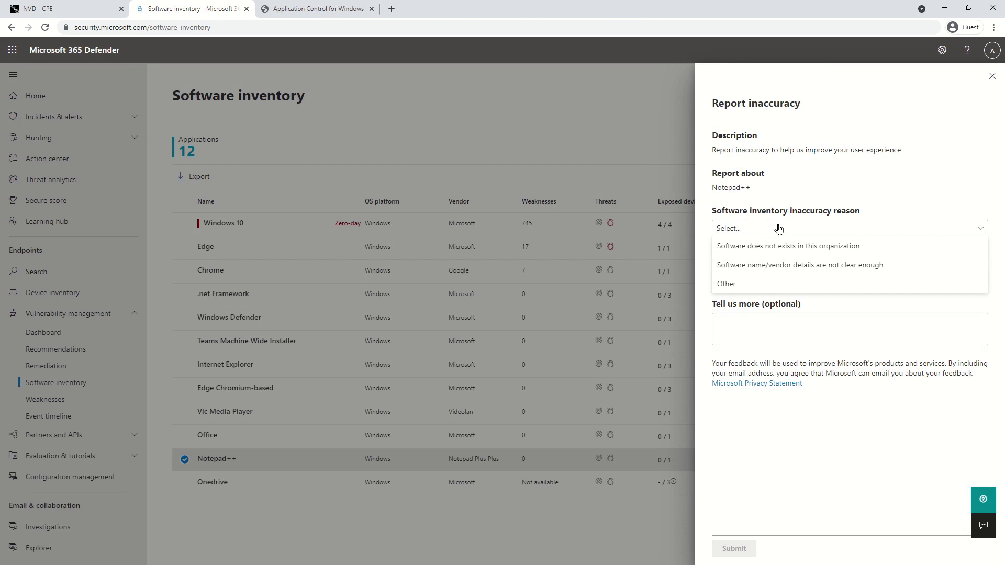
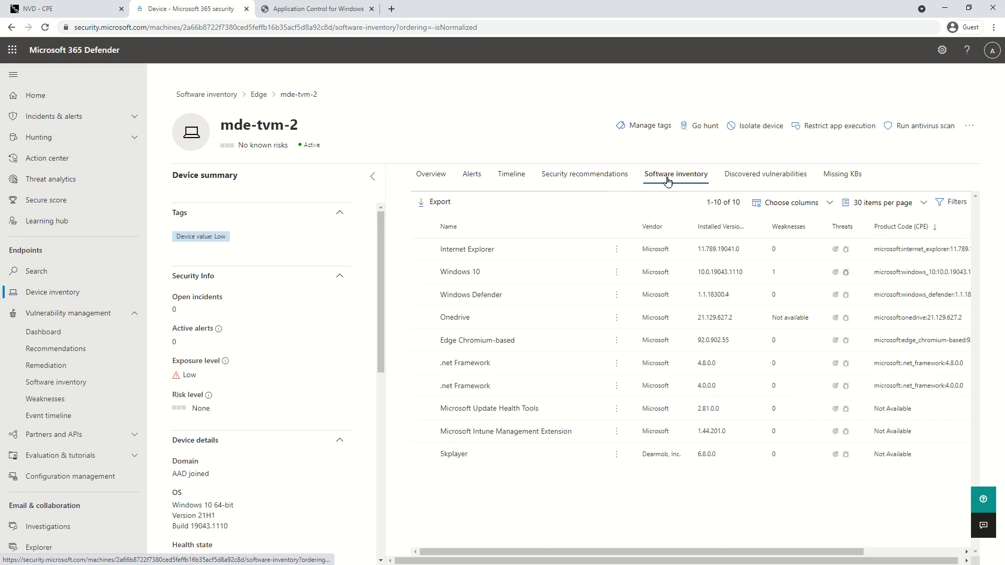
# Open the .net Framework 4.8.0.0 details, check the Report inaccuracy reasons, then cancel back
pyautogui.click(464, 363)
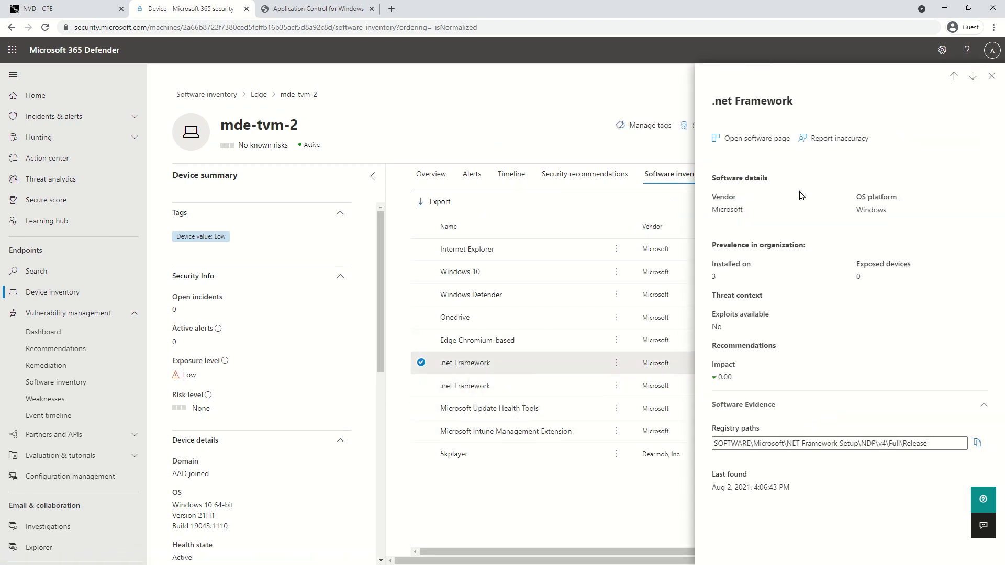
pyautogui.click(832, 141)
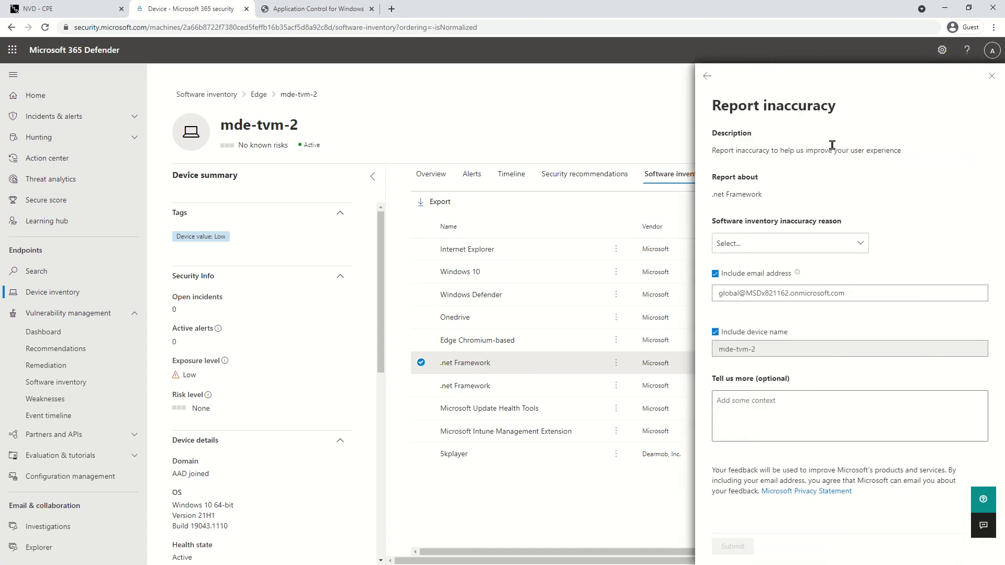
pyautogui.click(823, 244)
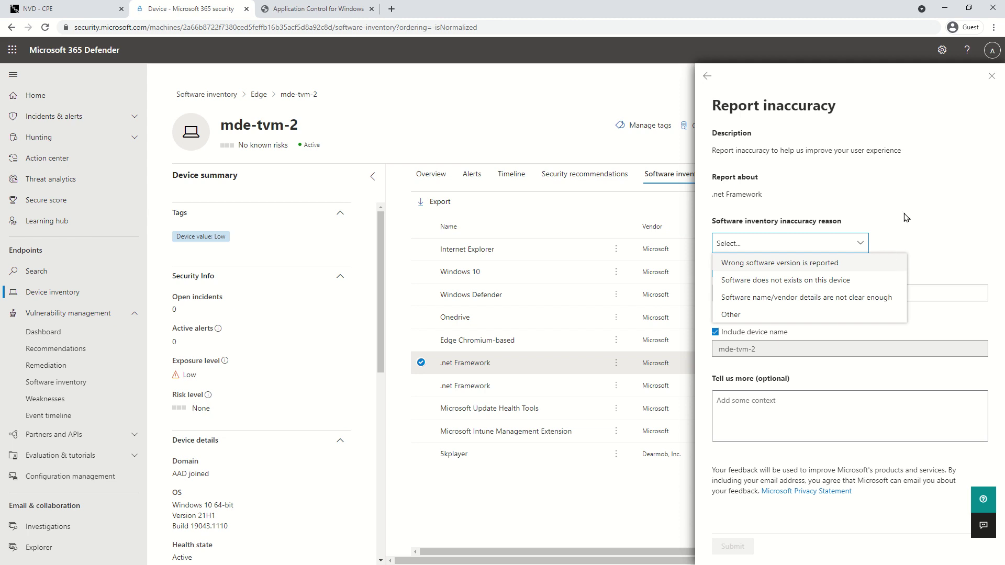
pyautogui.click(991, 76)
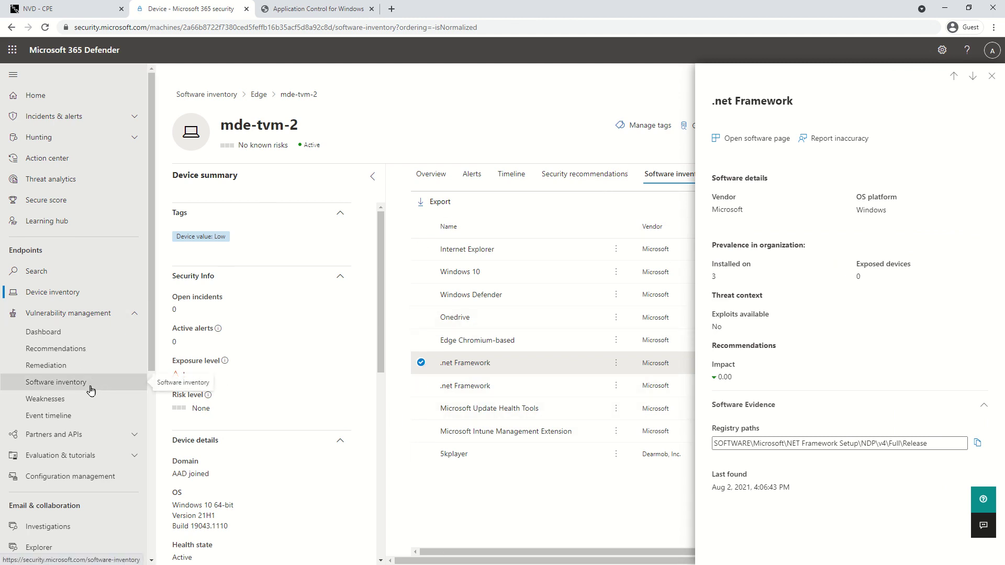
# View the .net Framework software page, then open the Edge software page via Software inventory
pyautogui.click(750, 149)
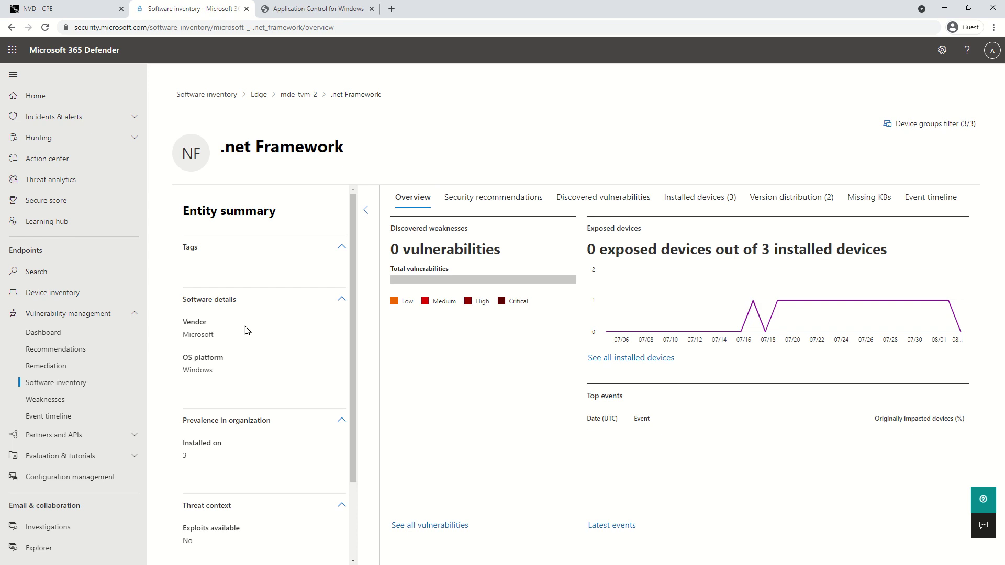
pyautogui.click(87, 386)
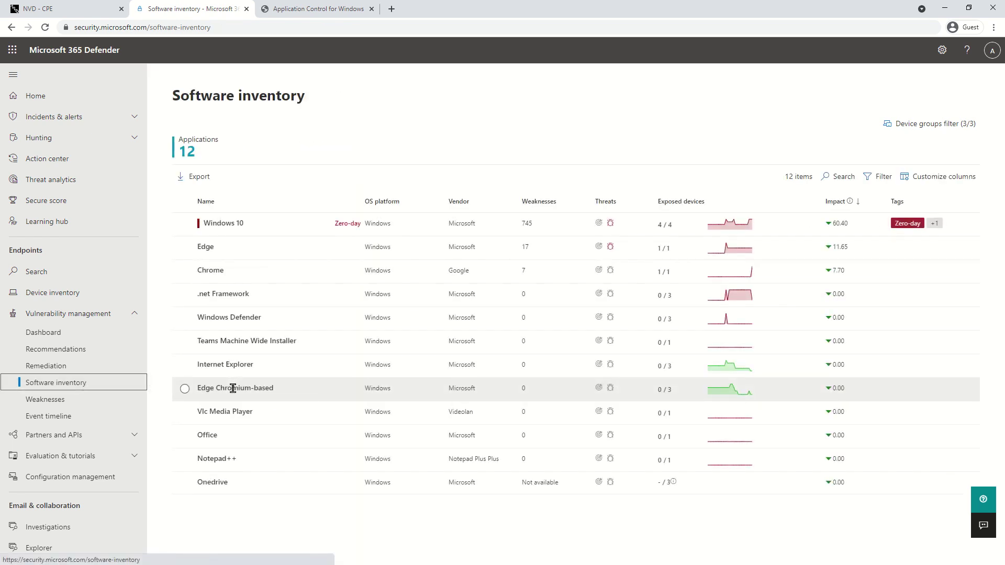
pyautogui.click(263, 251)
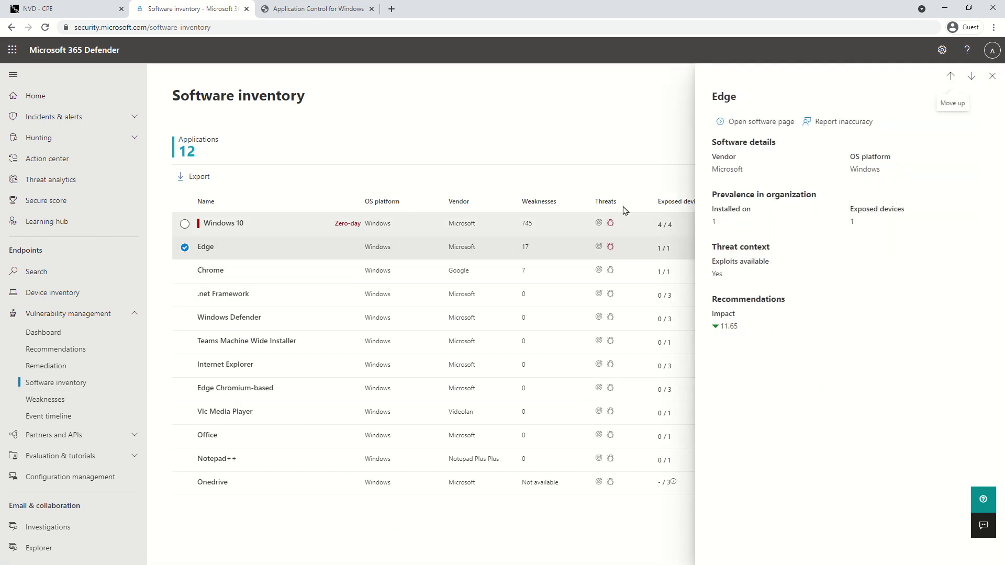
pyautogui.click(746, 130)
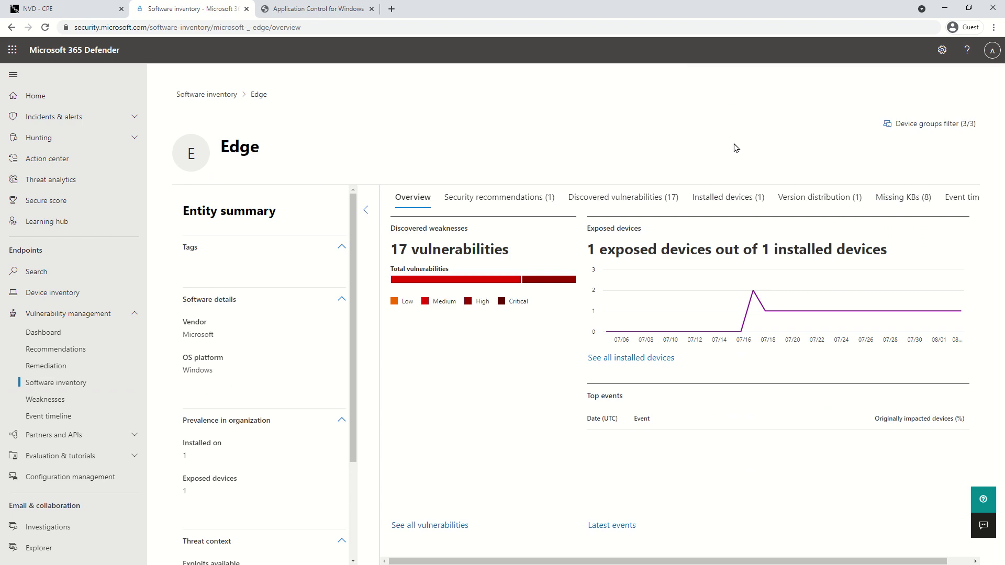
# Review Edge's entity summary, then show its security recommendations under the Status: Active filter
pyautogui.scroll(-2, 269, 293)
pyautogui.scroll(2, 268, 320)
pyautogui.scroll(-1, 253, 369)
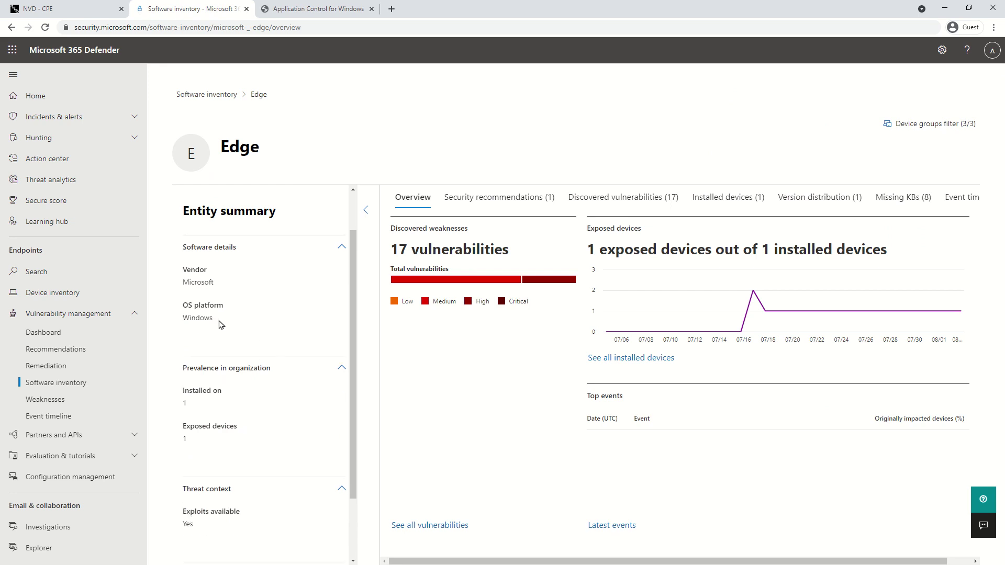
pyautogui.scroll(-1, 247, 320)
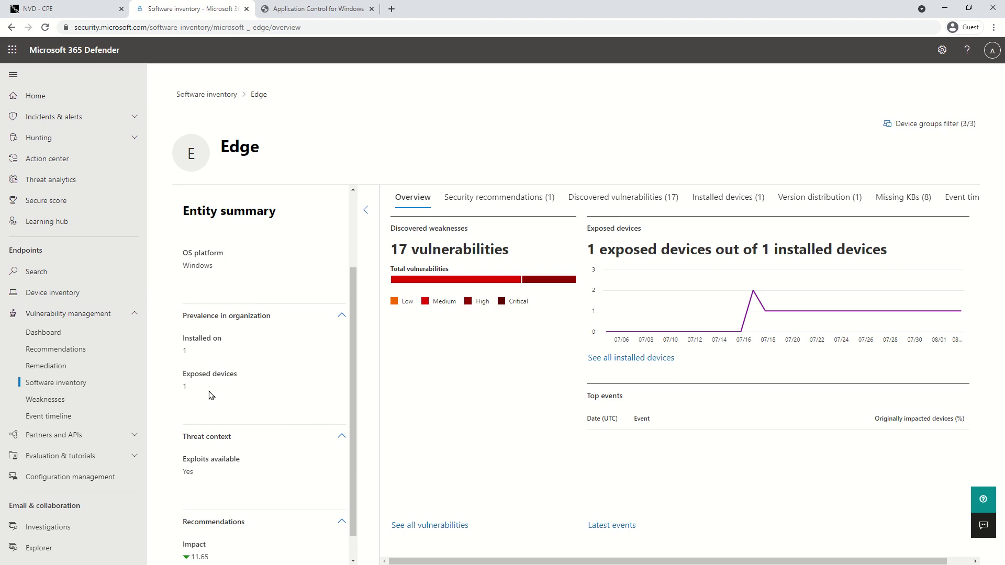
pyautogui.scroll(-1, 210, 396)
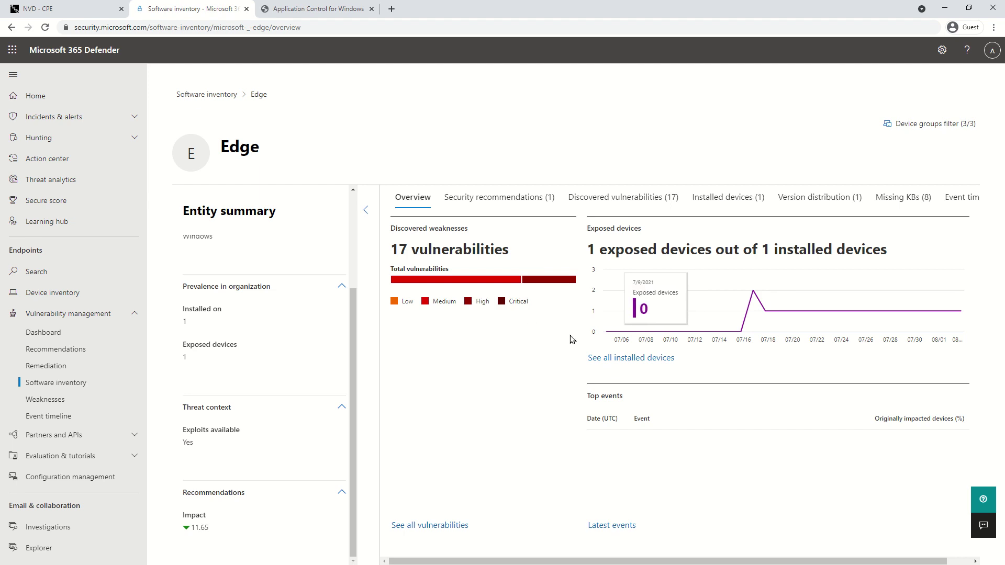
pyautogui.click(501, 197)
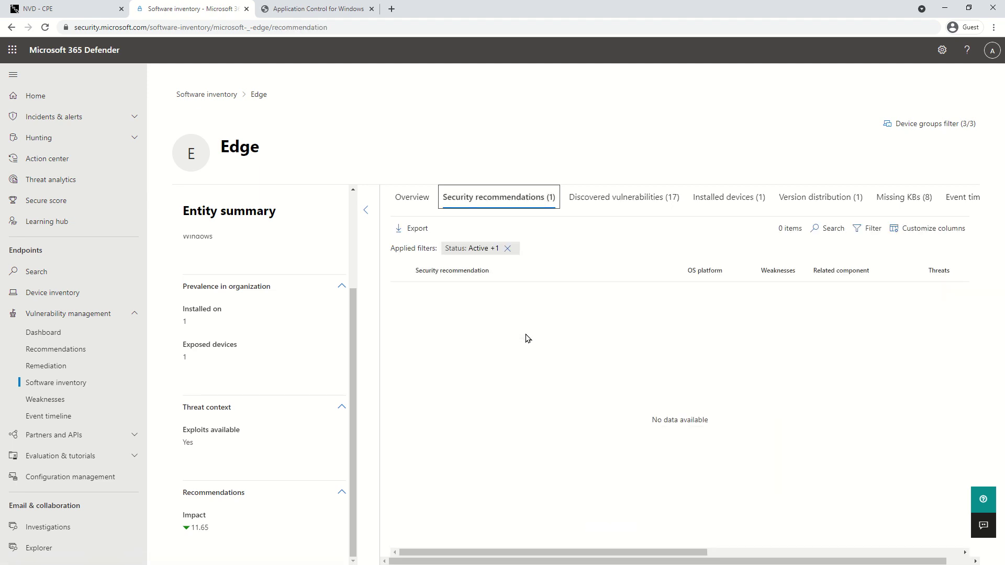
# Clear the Status: Active filter, review the zero-day recommendation, then list Edge's 17 vulnerabilities
pyautogui.click(508, 249)
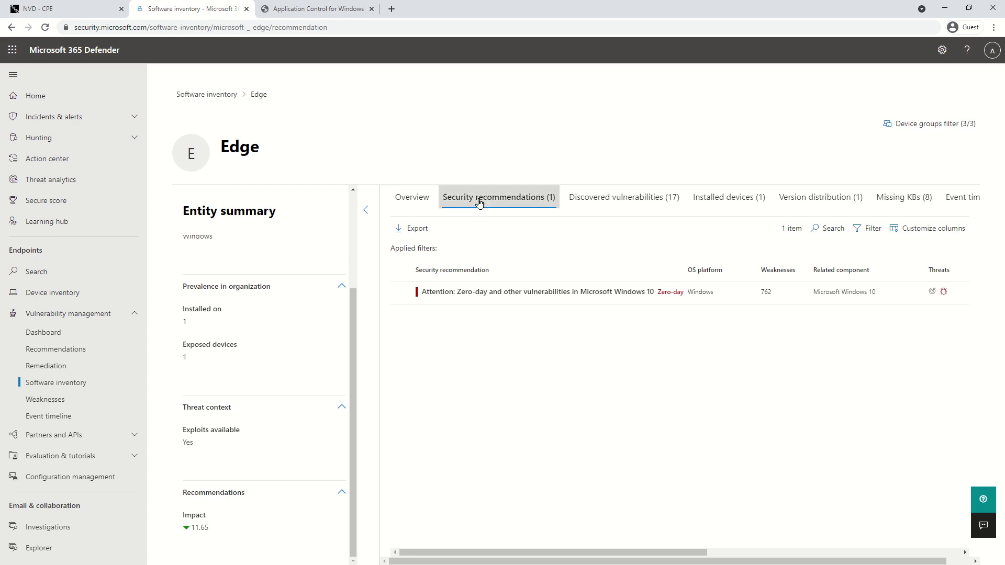
pyautogui.click(401, 295)
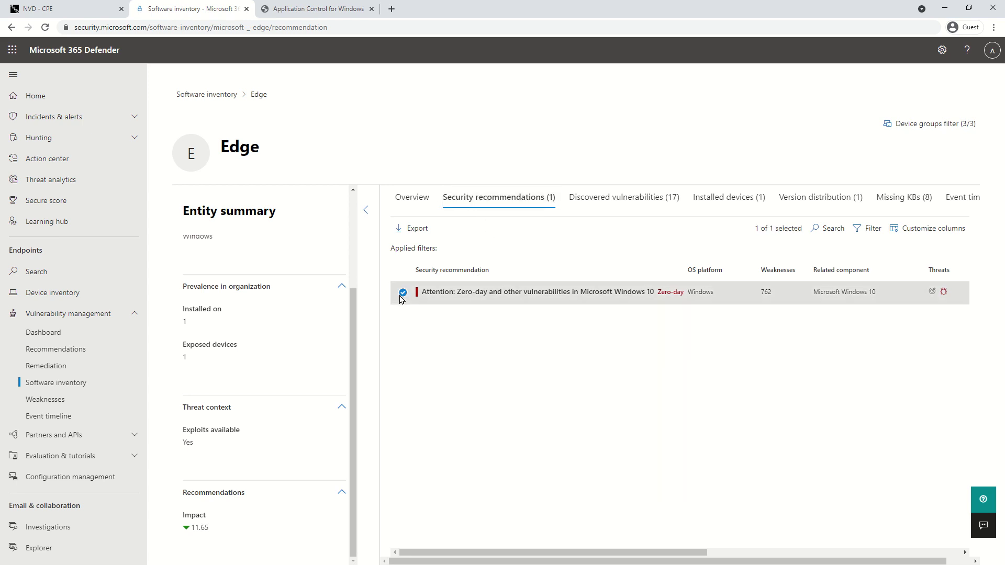
pyautogui.click(424, 293)
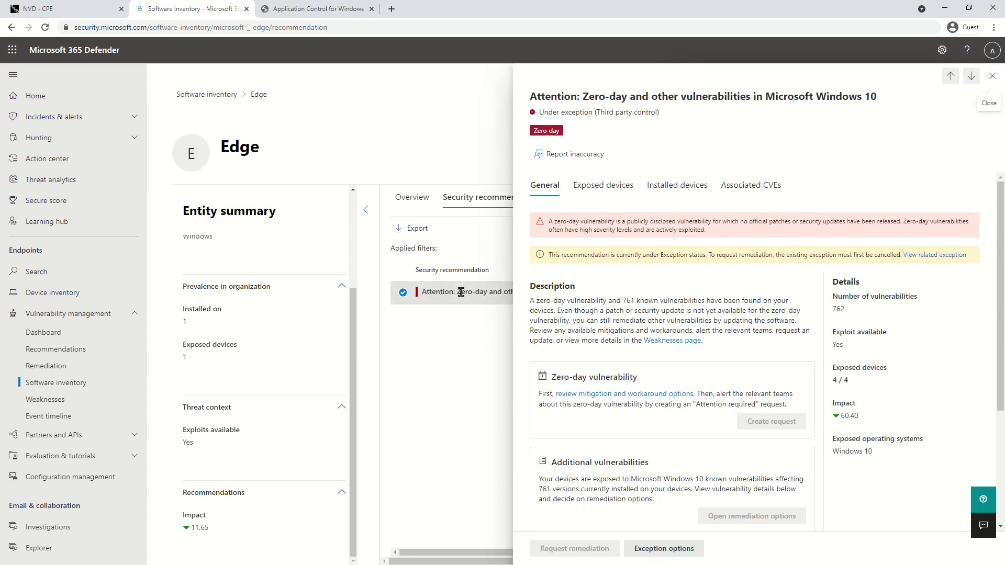
pyautogui.moveTo(558, 112); pyautogui.dragTo(540, 112)
pyautogui.click(992, 76)
pyautogui.click(602, 202)
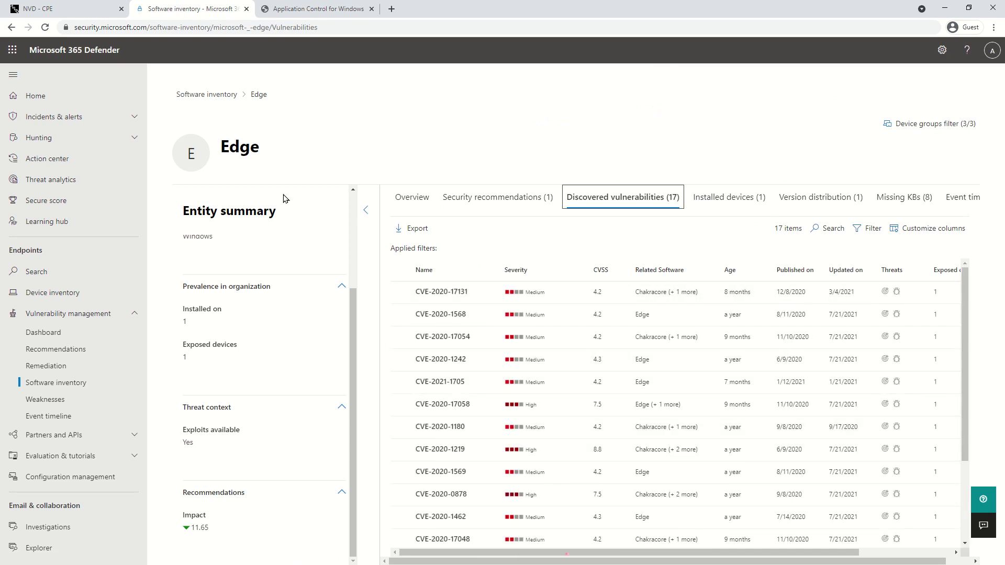
# Browse Edge's Installed devices, Version distribution, Missing KBs and empty Event timeline tabs
pyautogui.click(723, 197)
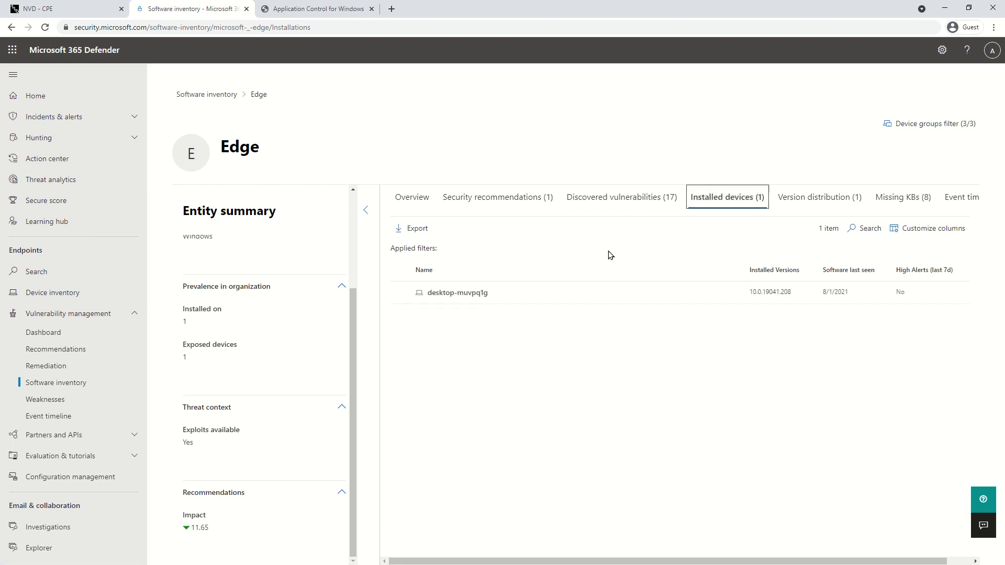
pyautogui.click(819, 197)
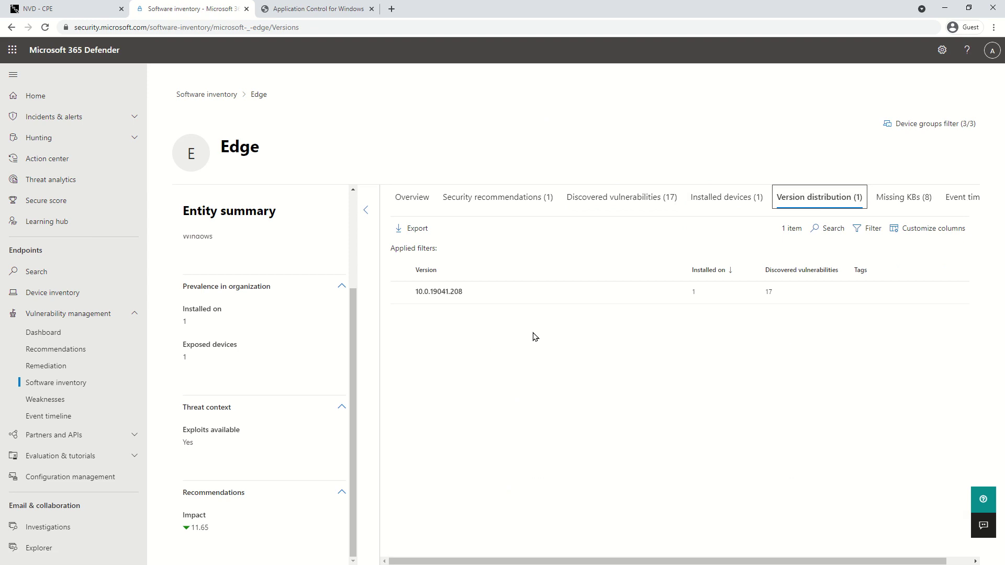
pyautogui.click(896, 202)
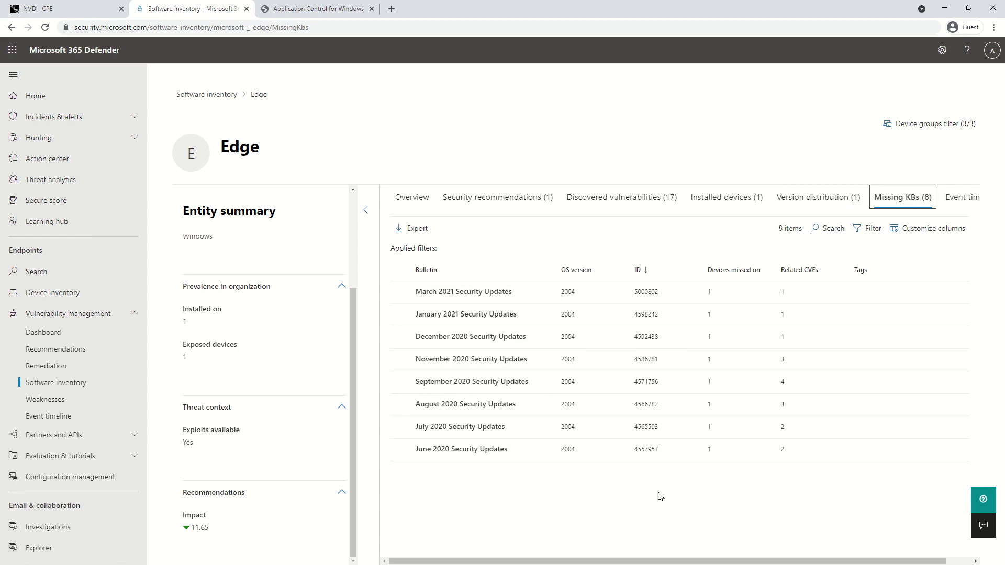
pyautogui.click(958, 201)
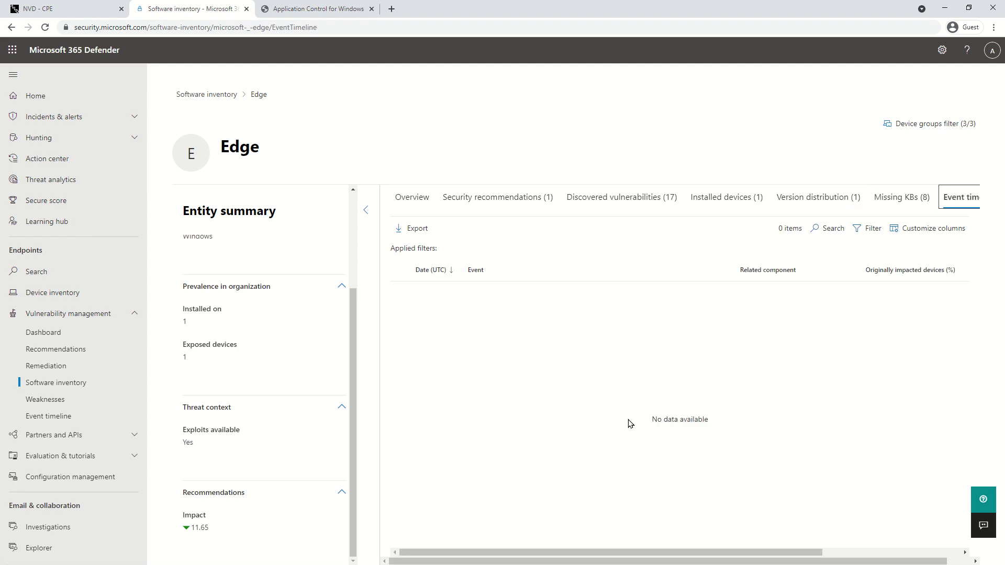